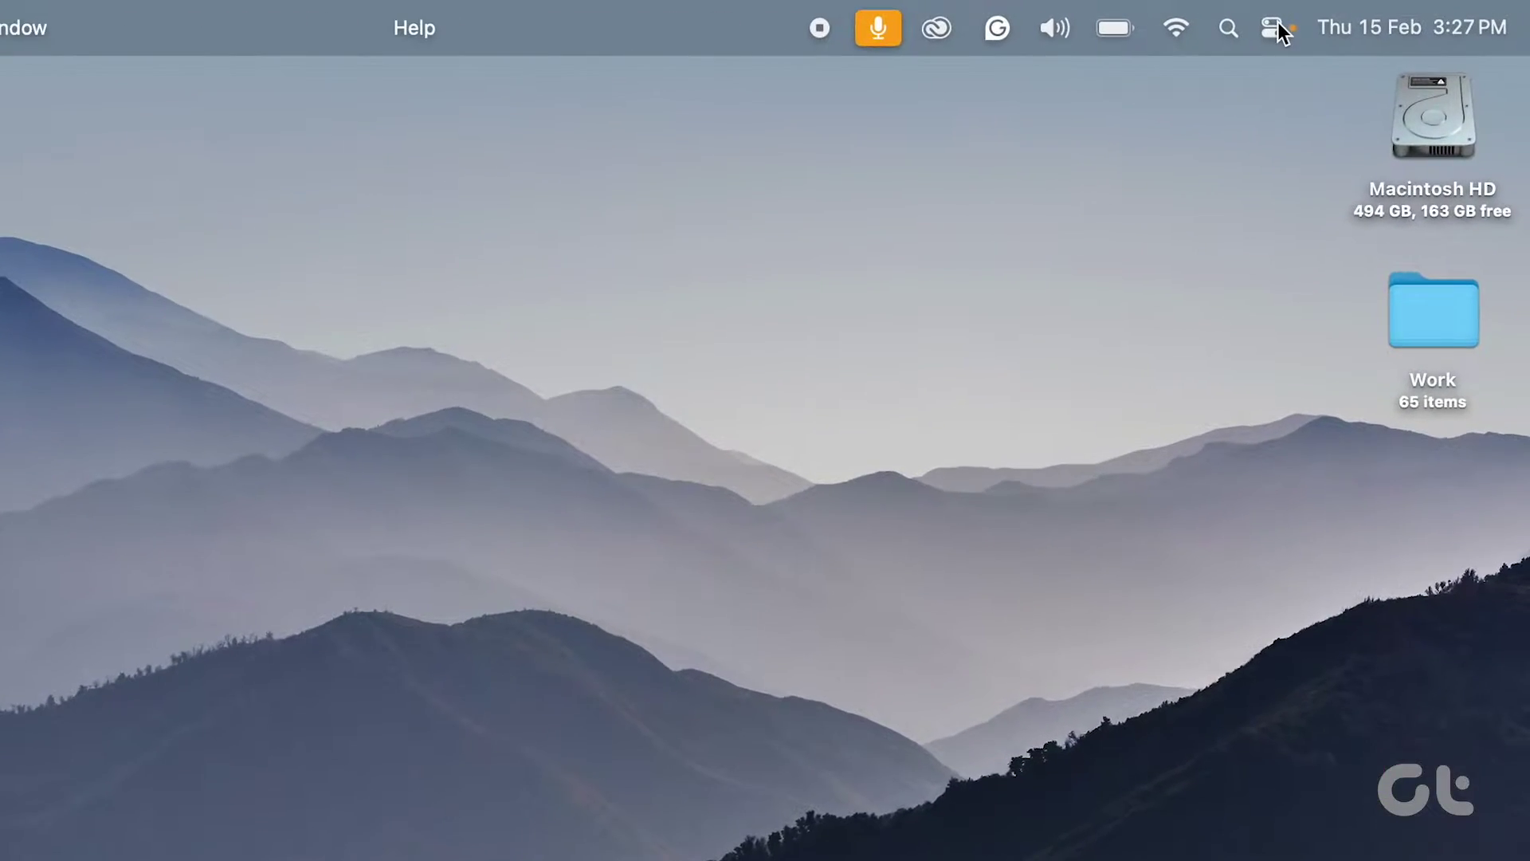
# Step: Turn Wi-Fi off from Control Center after briefly toggling it off and back on
pyautogui.click(1278, 26)
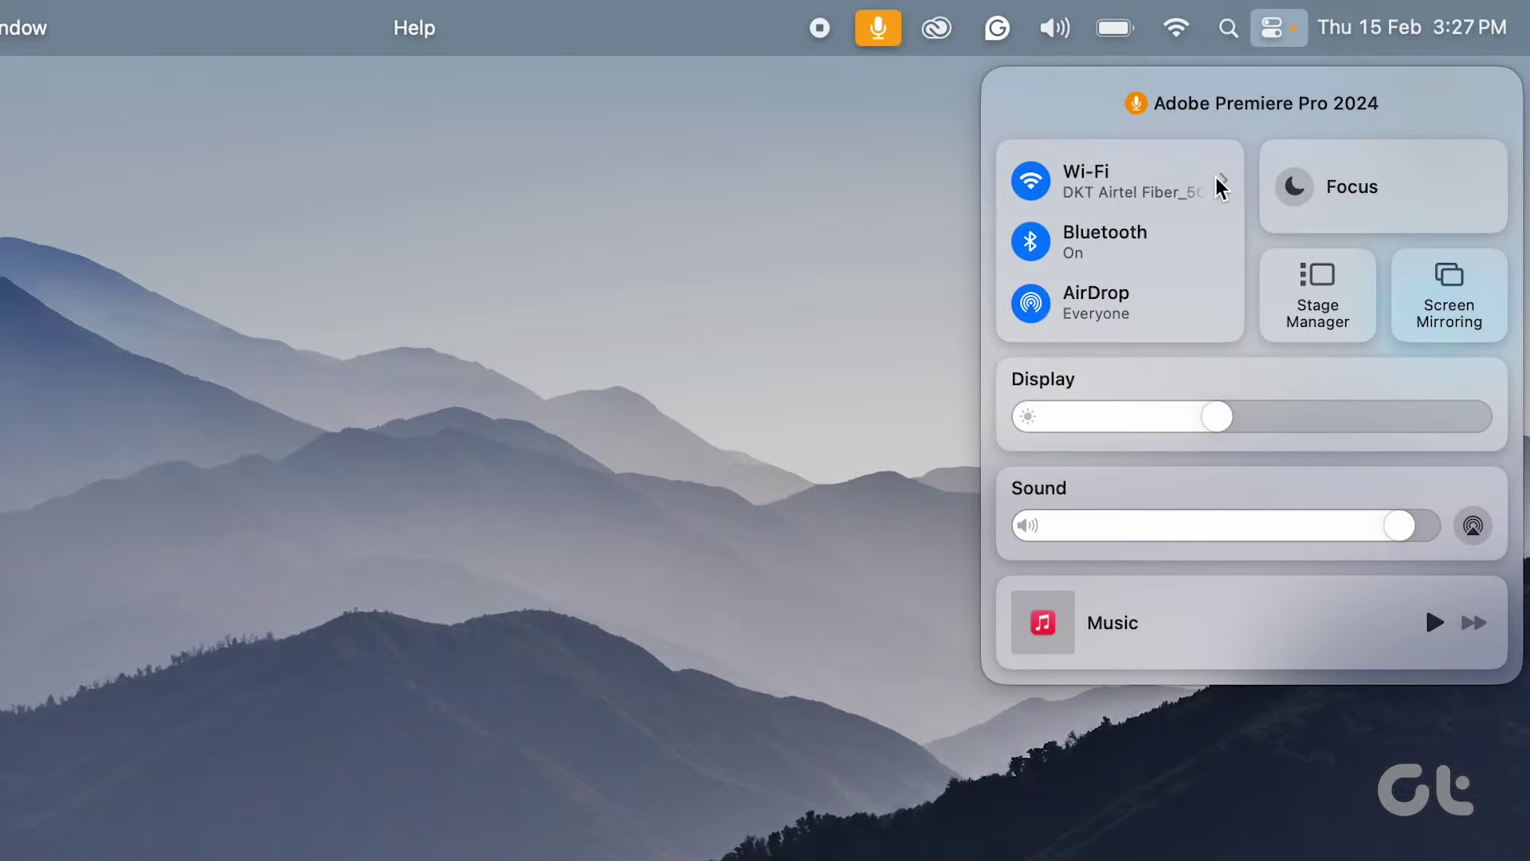
pyautogui.click(1216, 177)
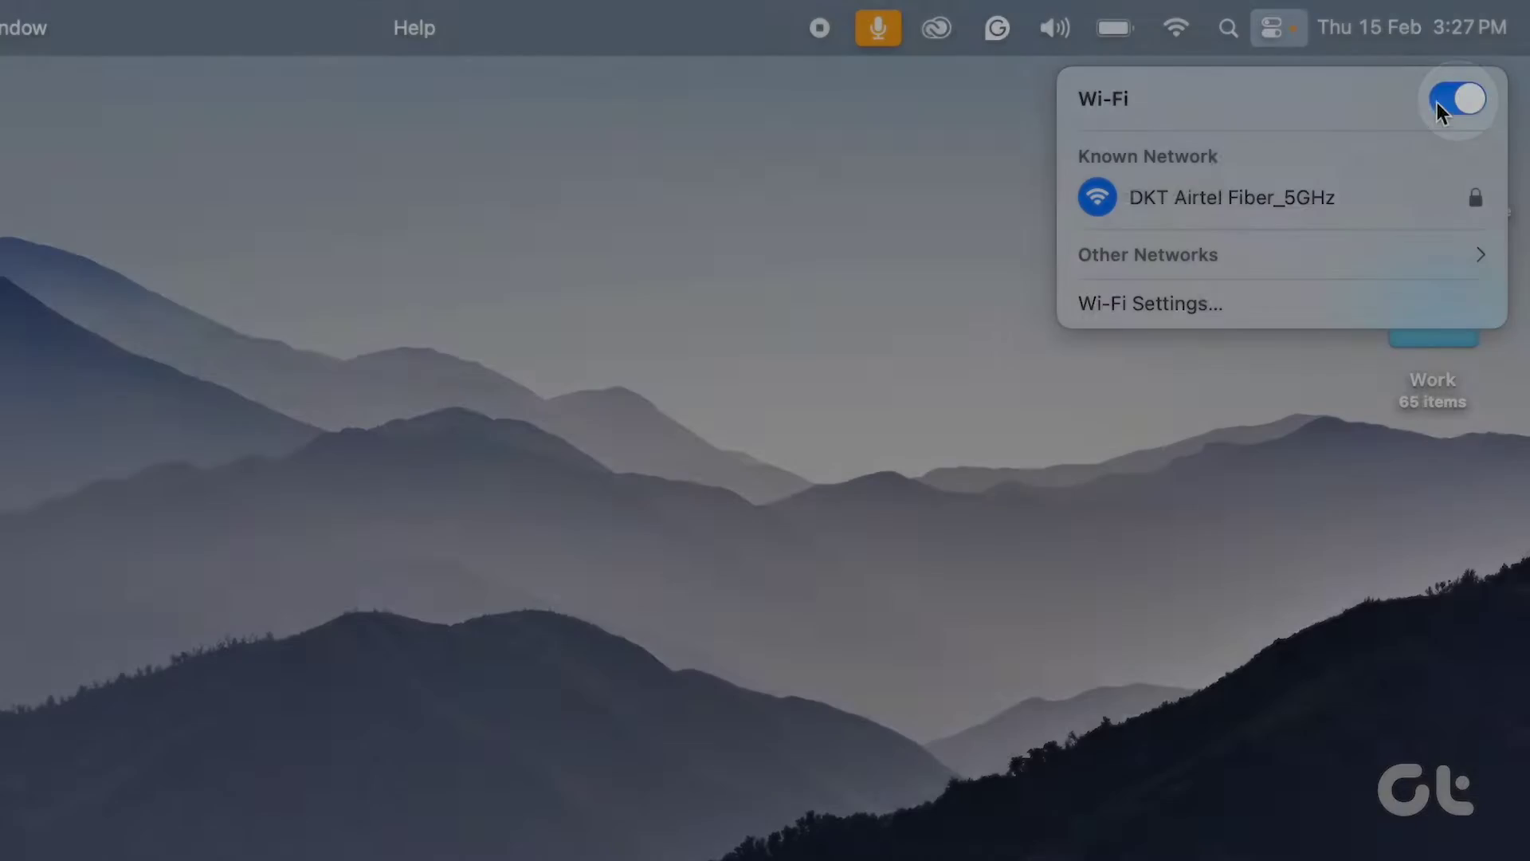
pyautogui.click(1440, 100)
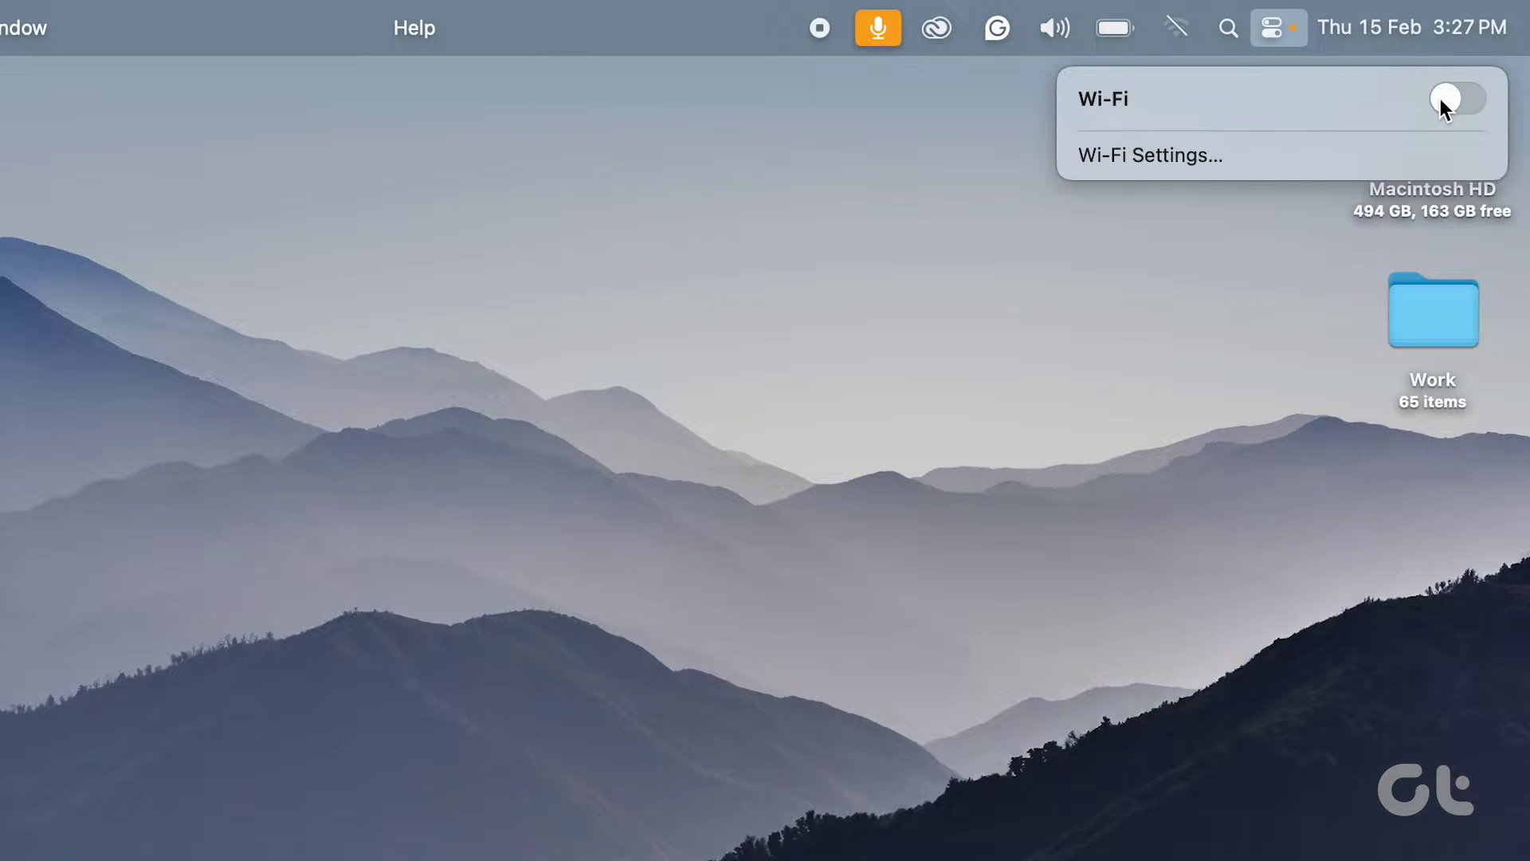
pyautogui.click(1440, 99)
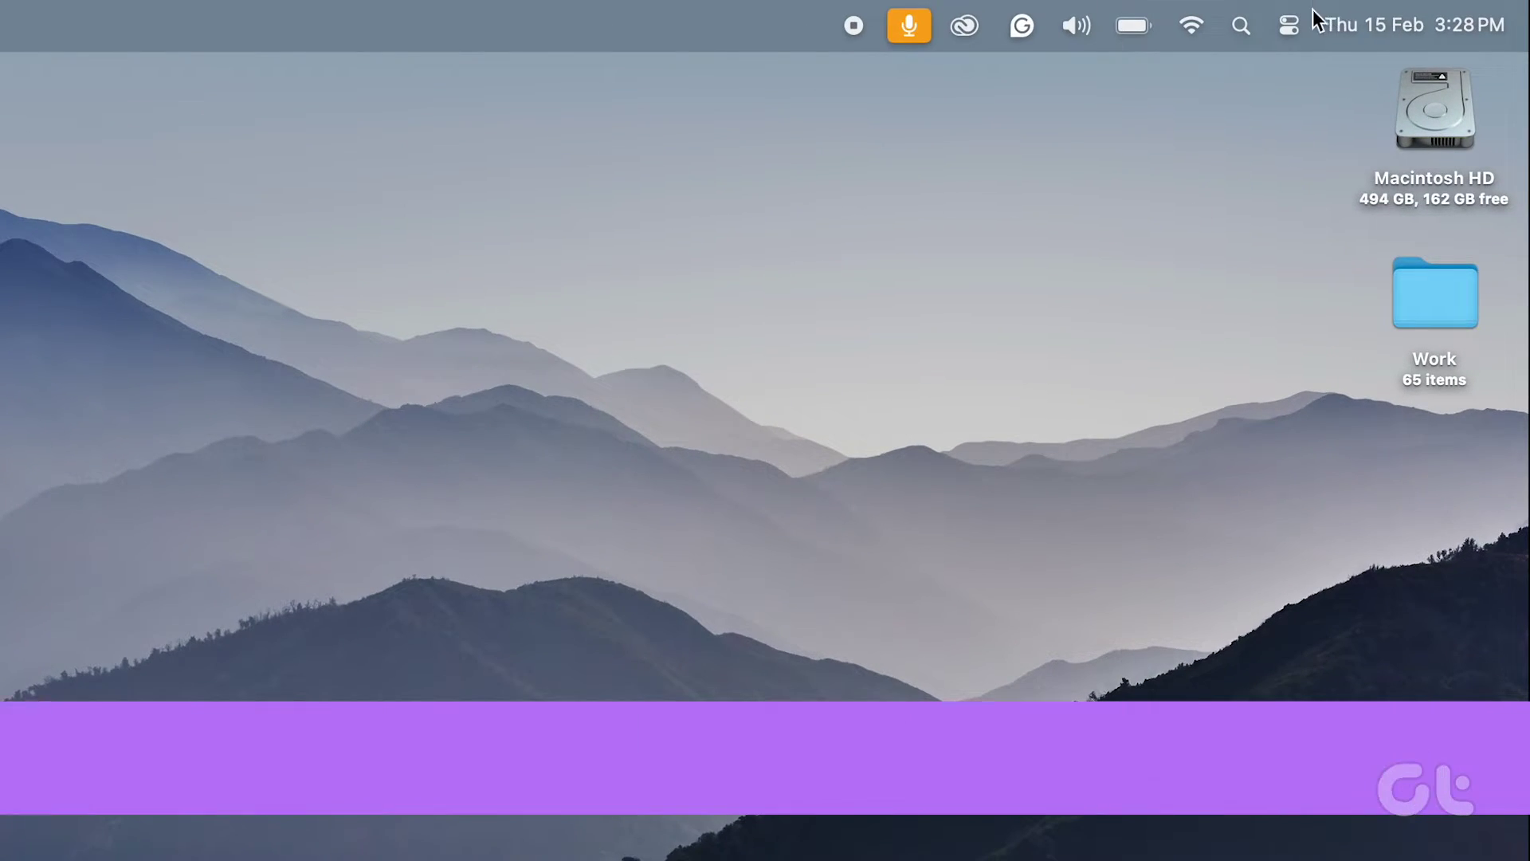
pyautogui.click(1289, 24)
pyautogui.click(1203, 120)
pyautogui.click(1440, 93)
pyautogui.click(1012, 194)
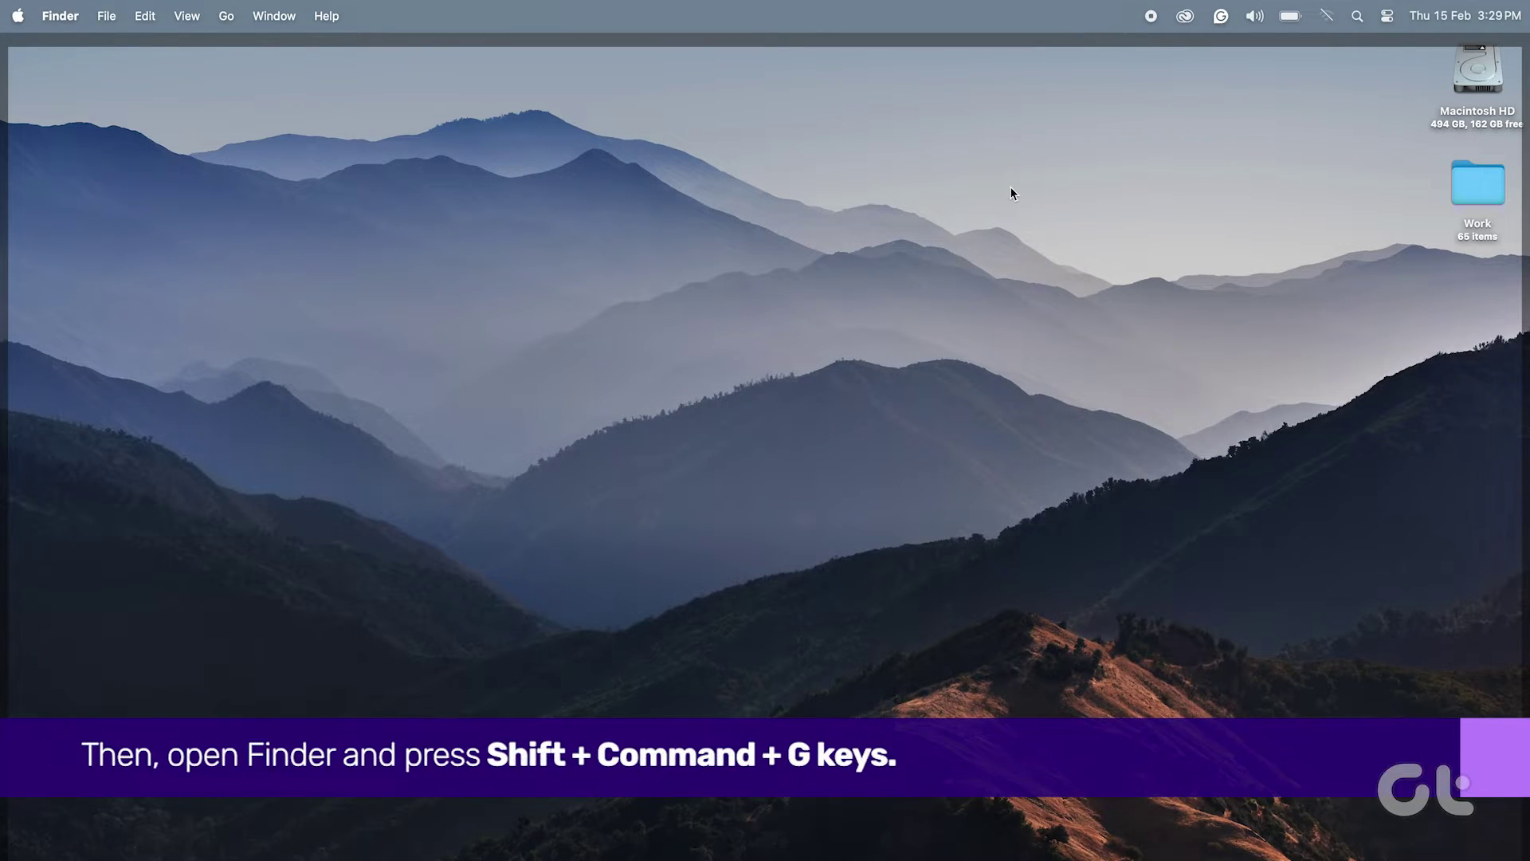
# Step: Go to /Library/Preferences/SystemConfiguration/ and select com.apple.airport.preferences.plist
pyautogui.press('super+shift+g')
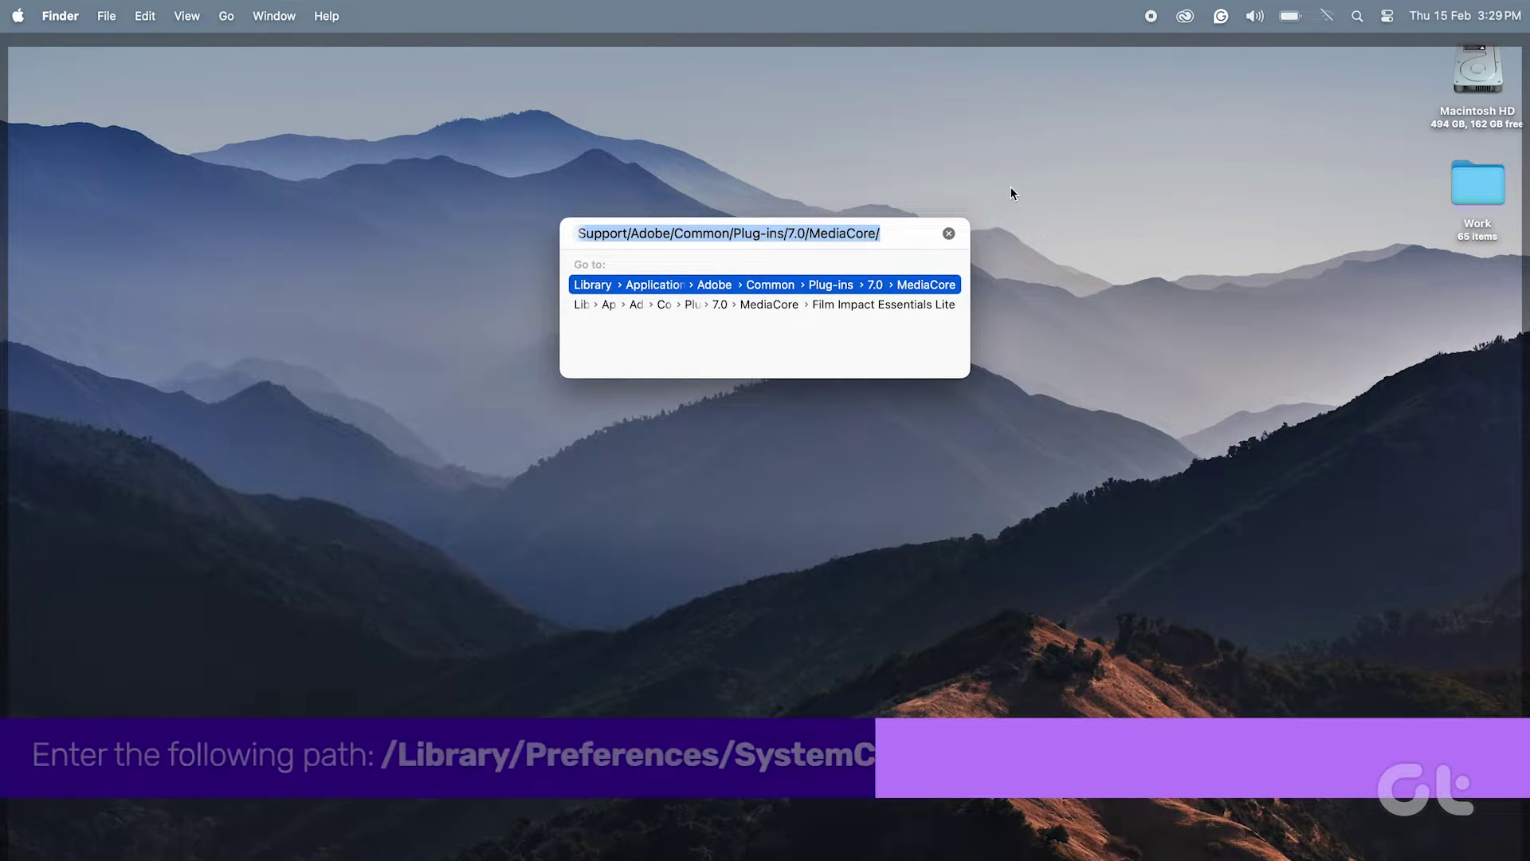
pyautogui.write('/library/preferences/systemconfiguration/')
pyautogui.press('Return')
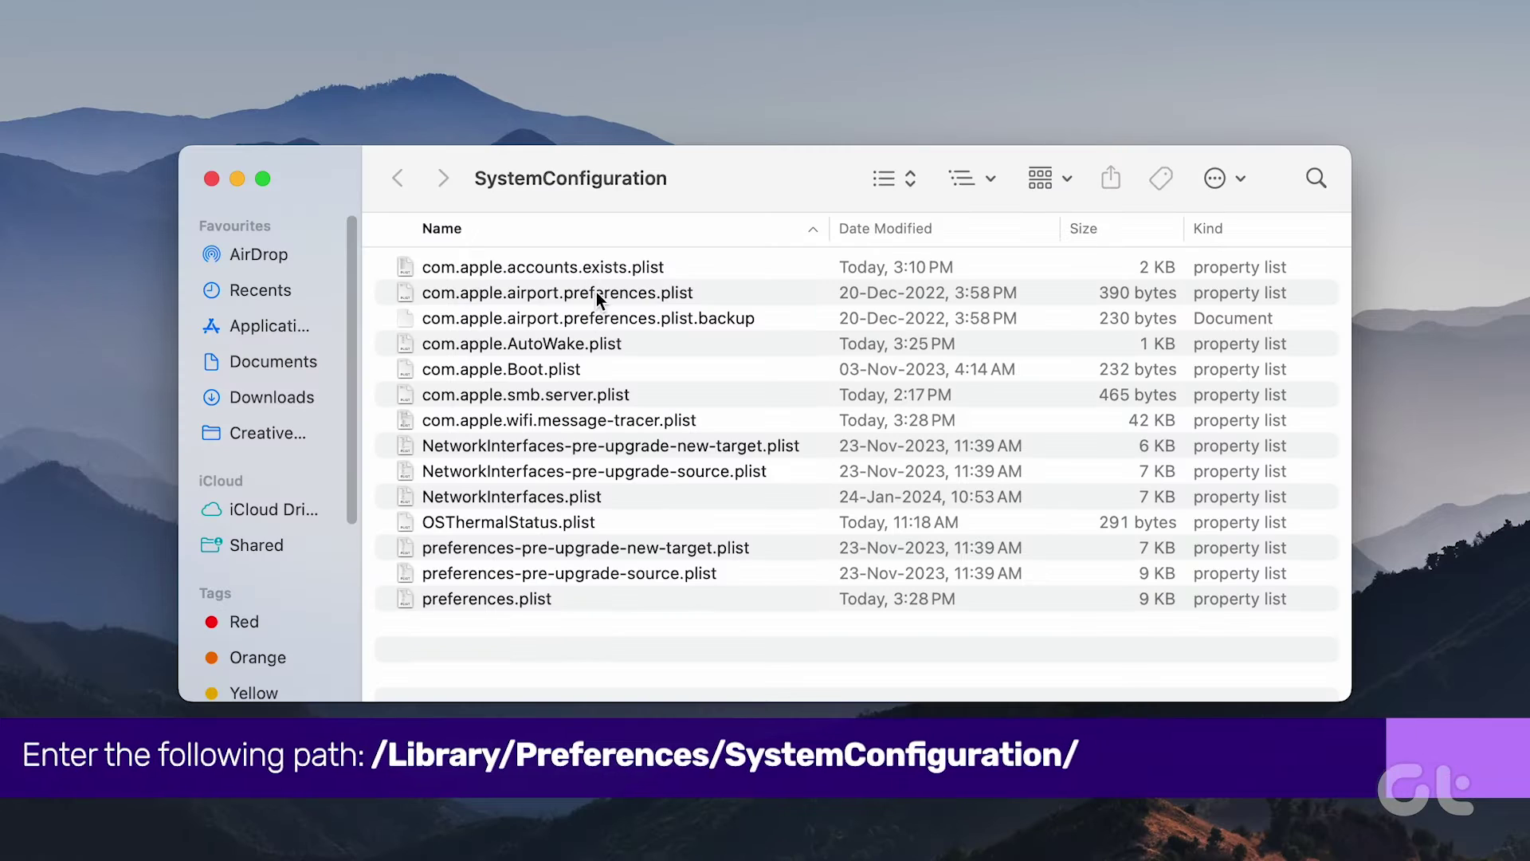
pyautogui.click(597, 292)
# Step: Move the airport, wifi.message-tracer, NetworkInterfaces and preferences plists to the Bin, then close the window
pyautogui.keyDown('super'); pyautogui.click(556, 422); pyautogui.keyUp('super')
pyautogui.keyDown('super'); pyautogui.click(540, 497); pyautogui.keyUp('super')
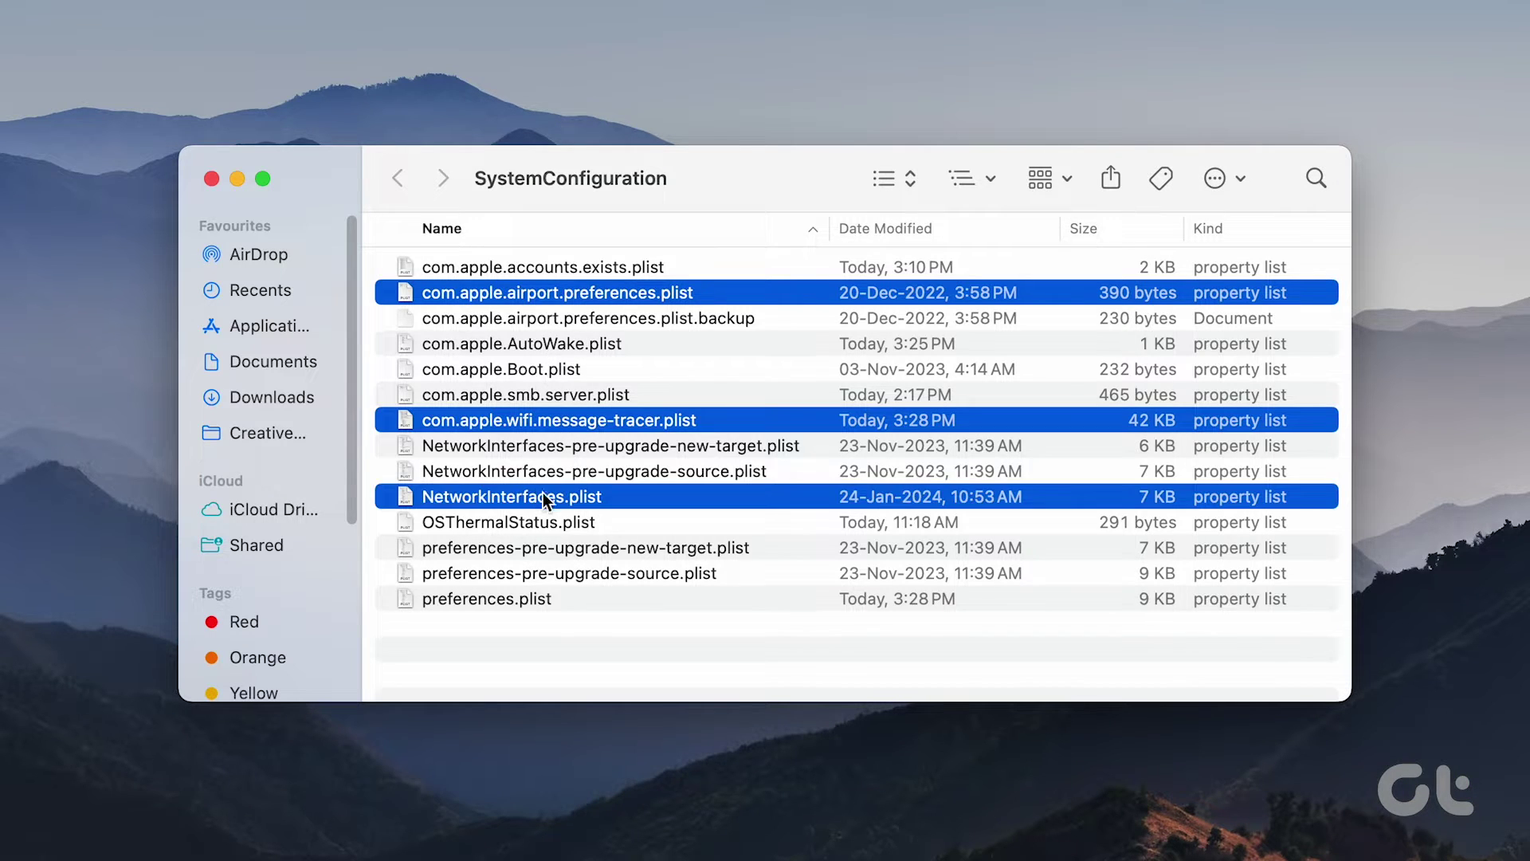
pyautogui.keyDown('super'); pyautogui.click(538, 598); pyautogui.keyUp('super')
pyautogui.rightClick(722, 293)
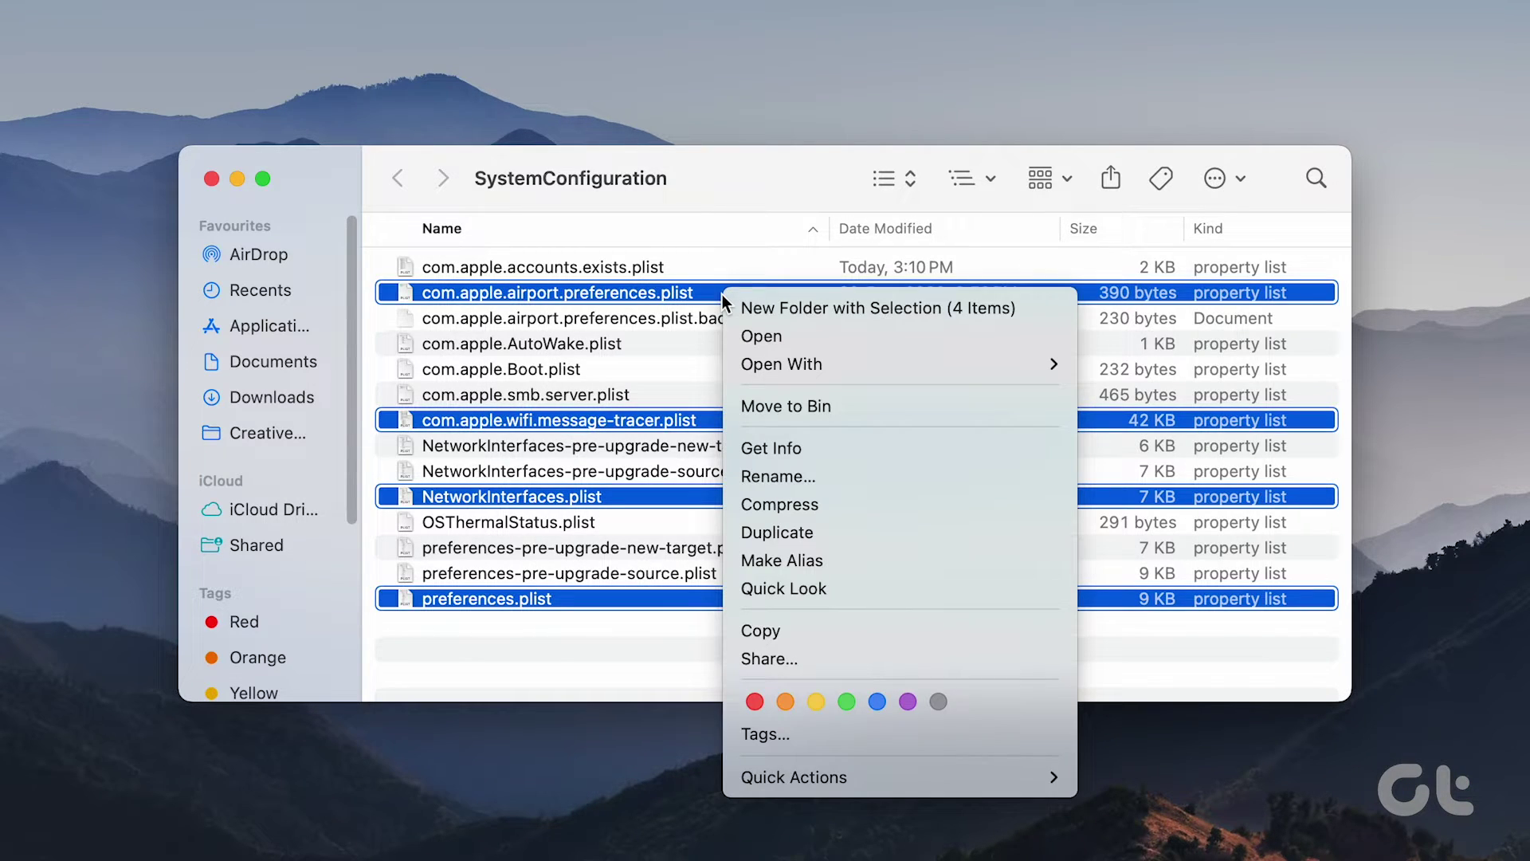
pyautogui.click(802, 407)
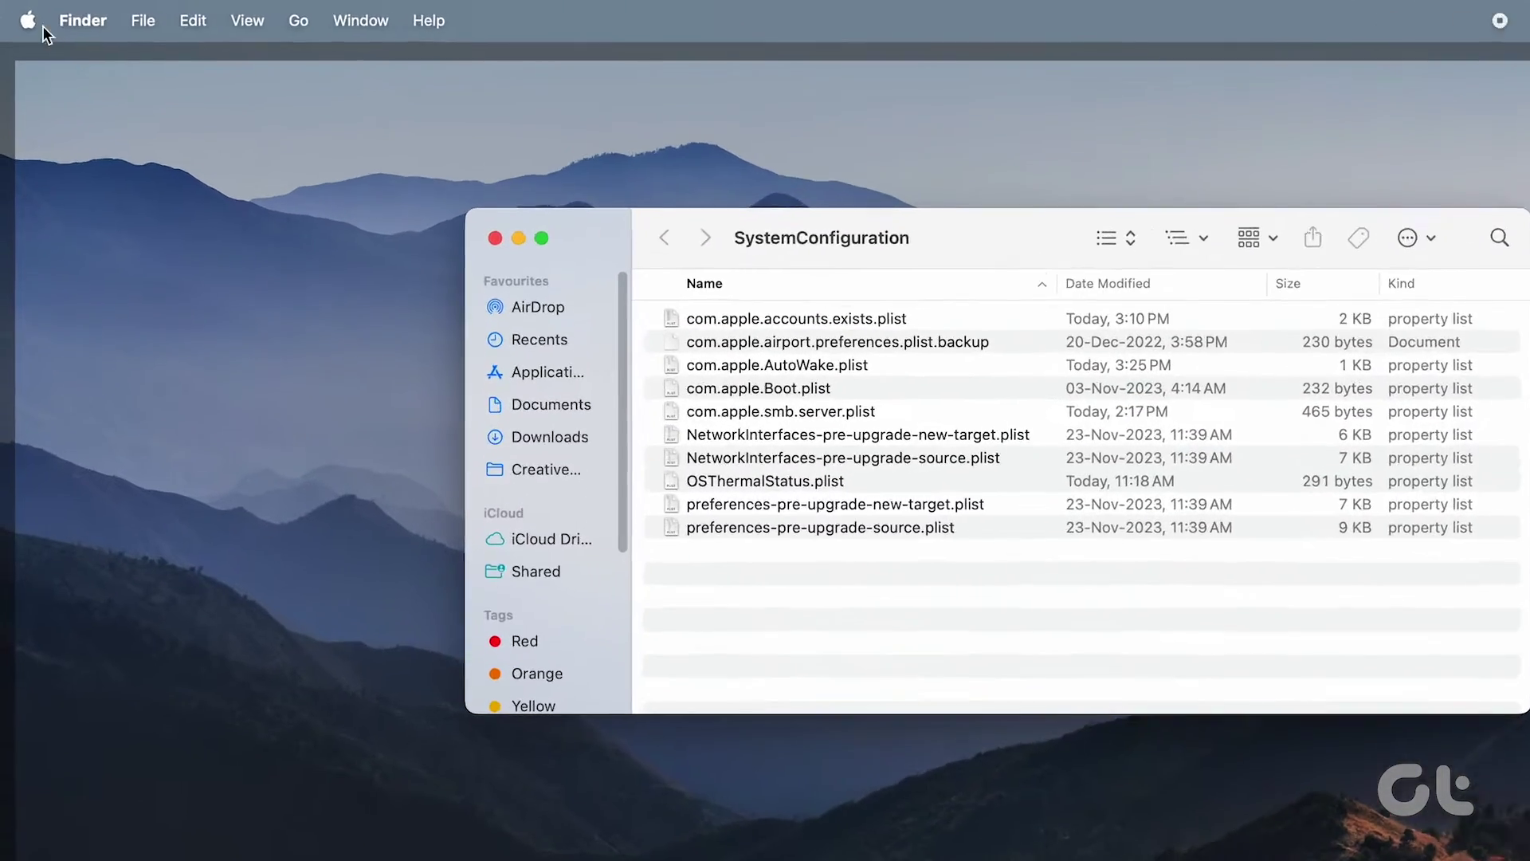
pyautogui.click(18, 16)
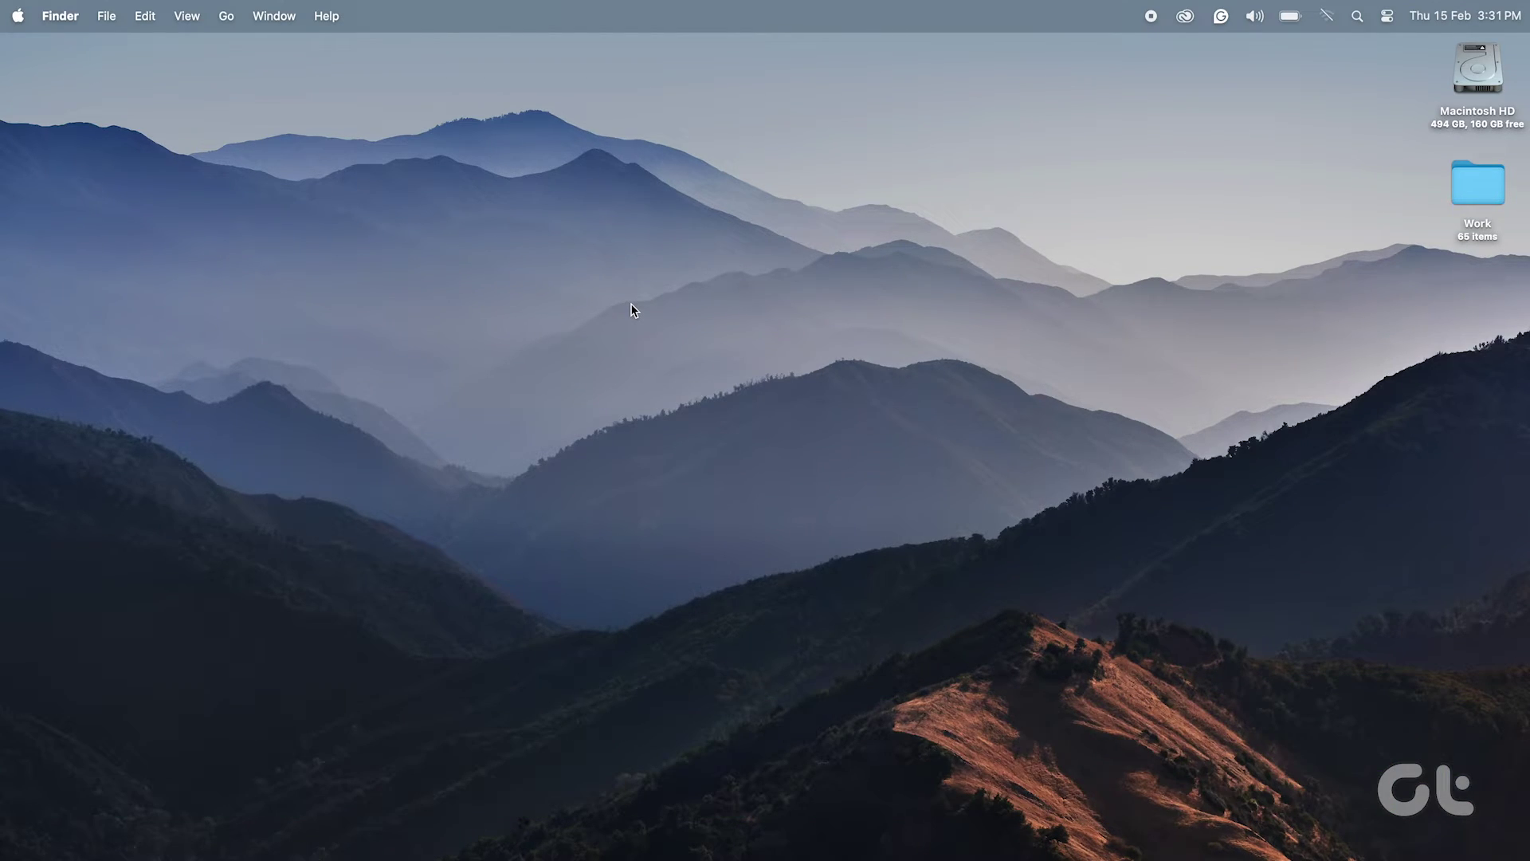
# Step: Bring up the Go to Folder prompt to reach ~/Library/Caches
pyautogui.press('super+shift+g')
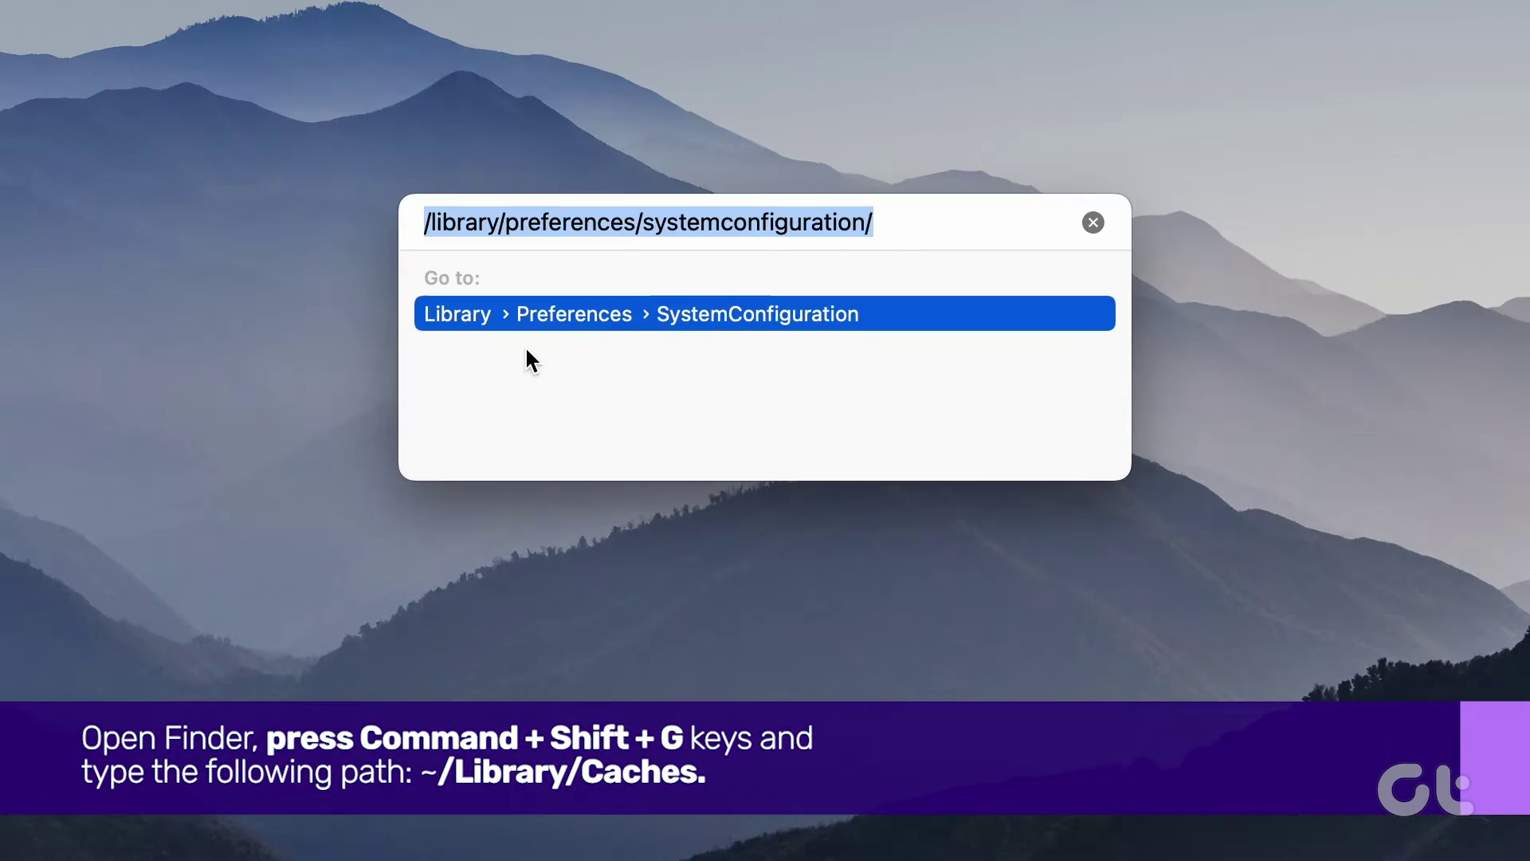
pyautogui.write('/Library/Ca')
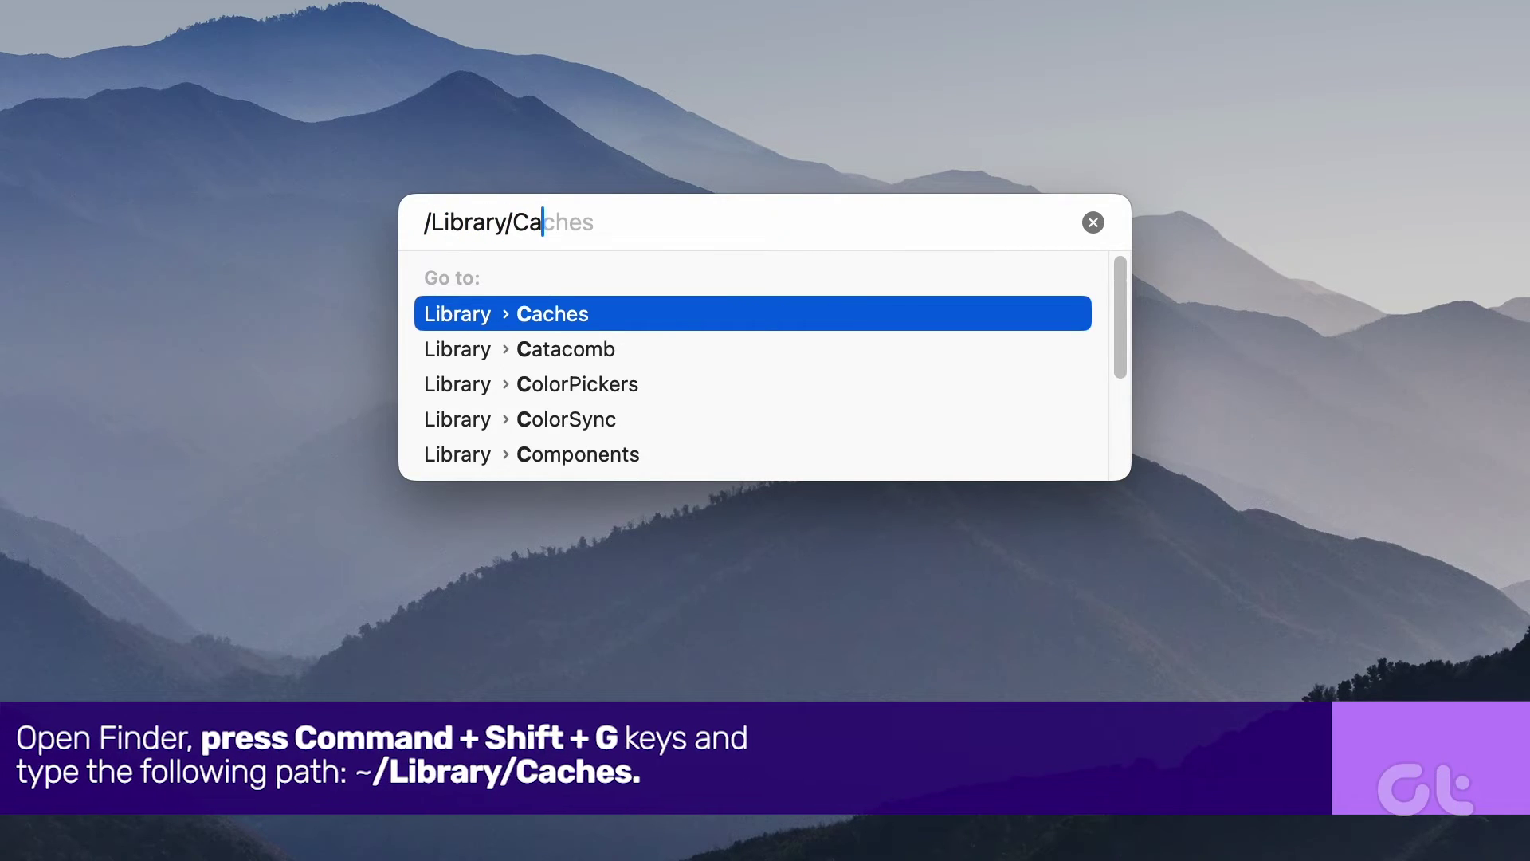
pyautogui.write('ches')
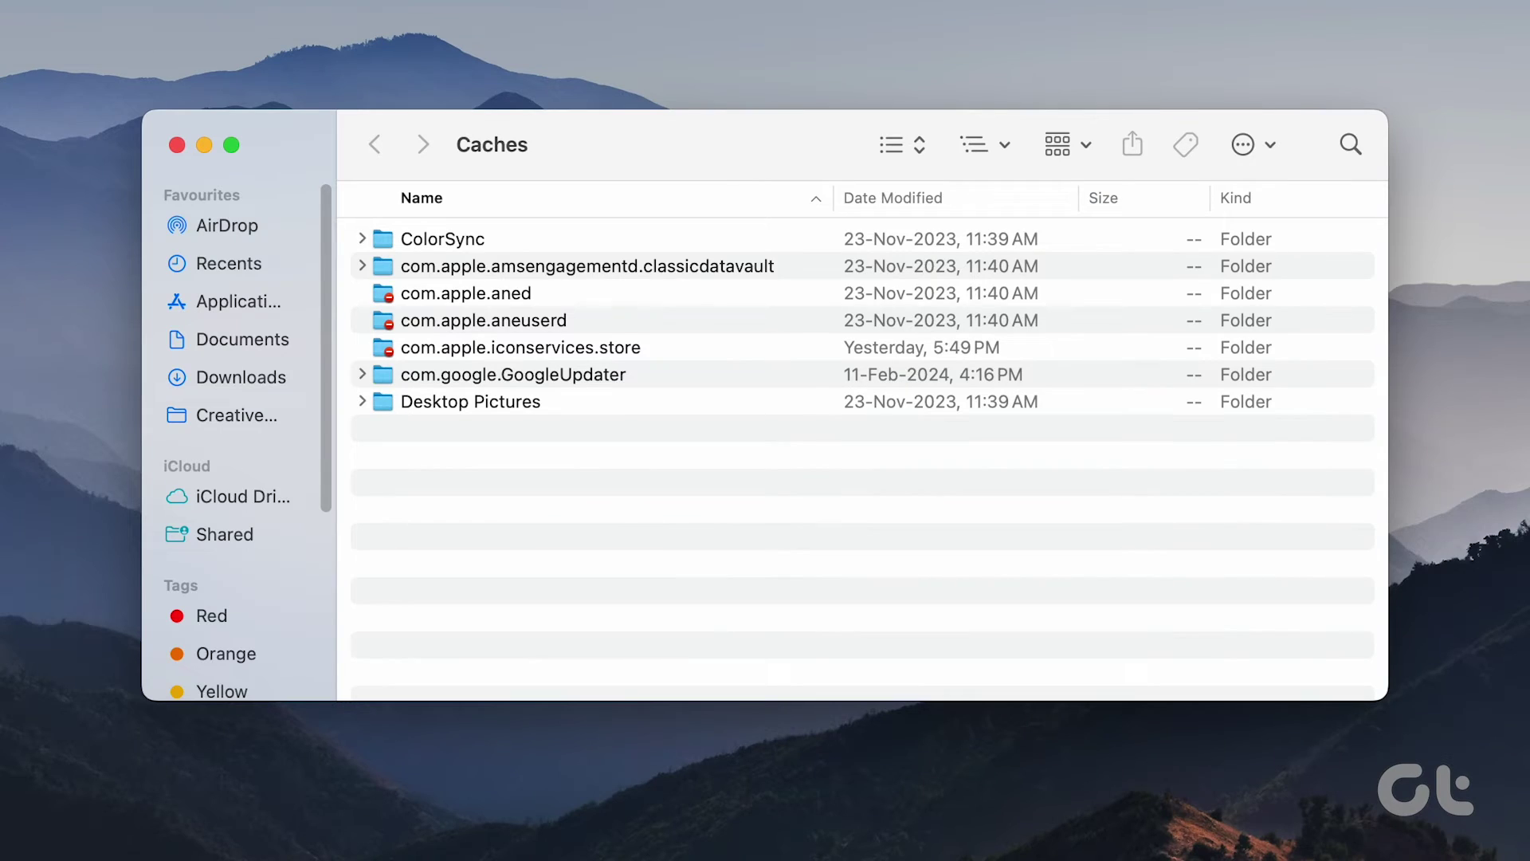
# Step: Move six cache folders, including ColorSync and com.google.GoogleUpdater, to the Bin and authorise it
pyautogui.click(514, 294)
pyautogui.keyDown('shift'); pyautogui.click(531, 347); pyautogui.keyUp('shift')
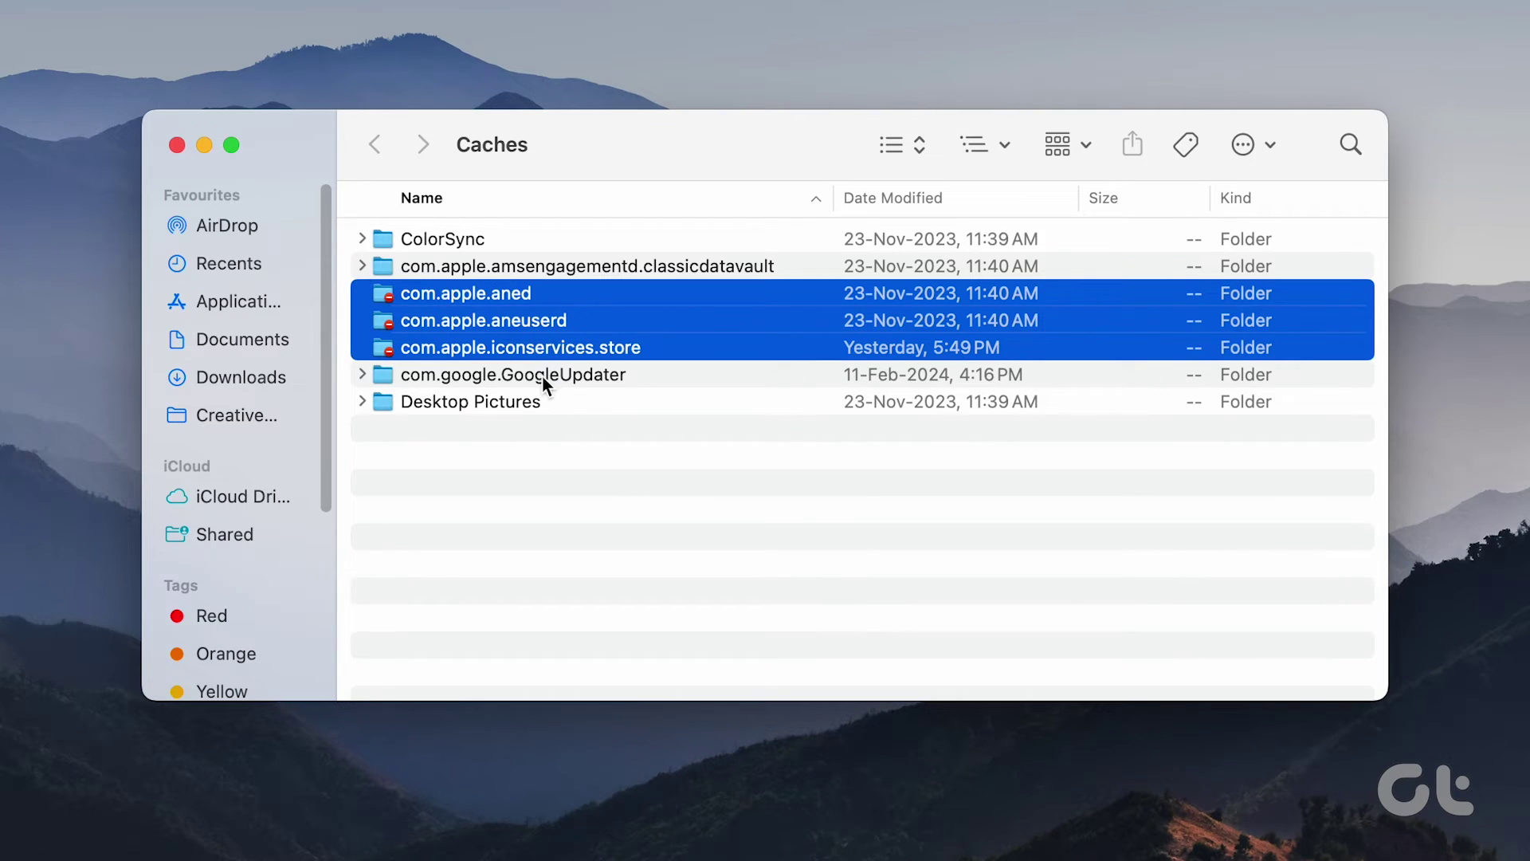
pyautogui.keyDown('super'); pyautogui.click(543, 373); pyautogui.keyUp('super')
pyautogui.keyDown('super'); pyautogui.click(520, 266); pyautogui.keyUp('super')
pyautogui.keyDown('super'); pyautogui.click(519, 241); pyautogui.keyUp('super')
pyautogui.rightClick(508, 252)
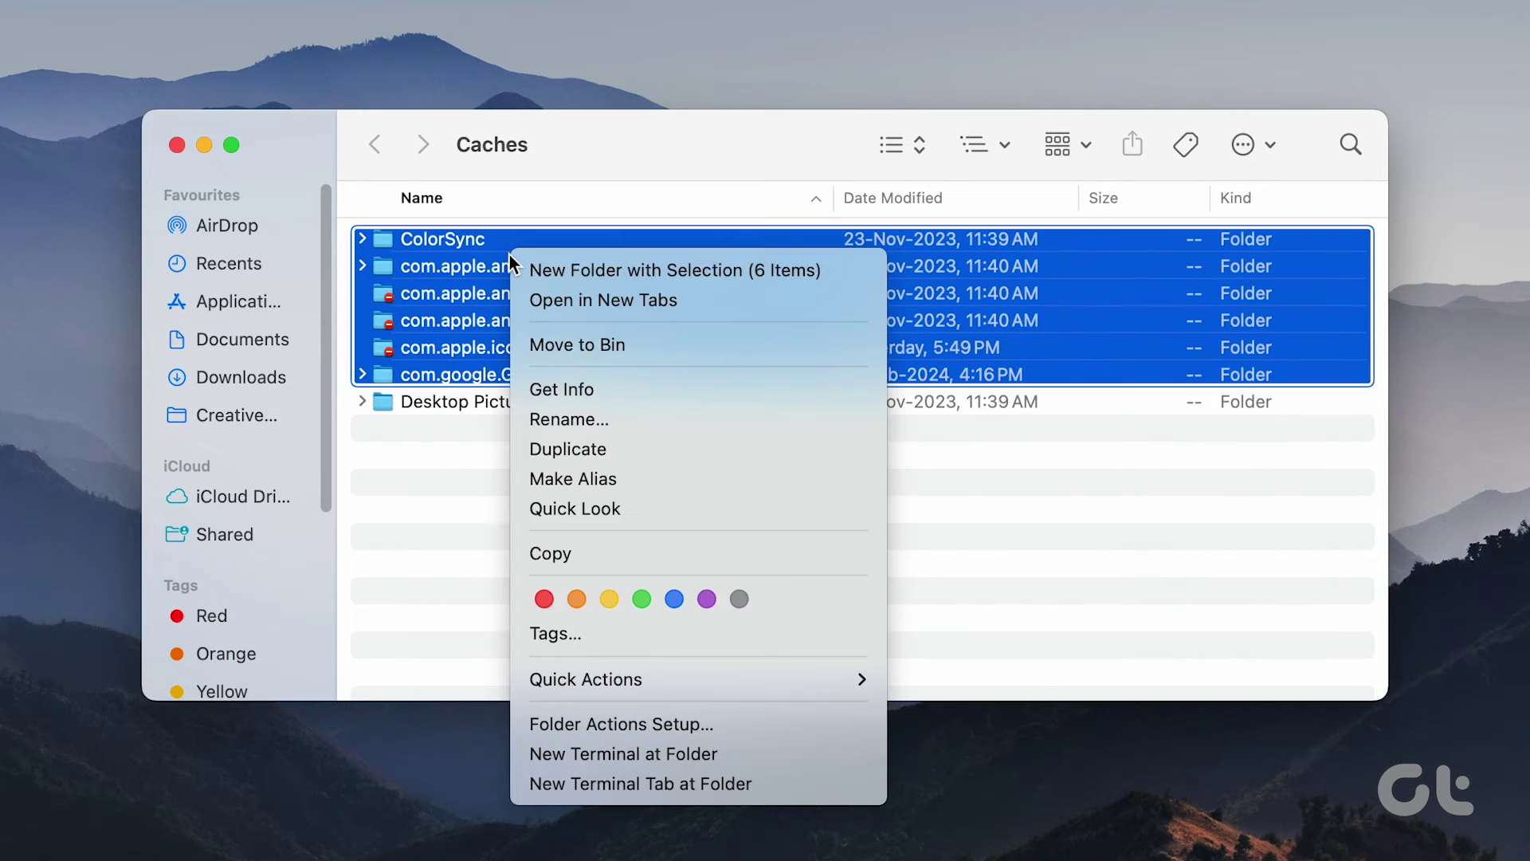
pyautogui.click(642, 346)
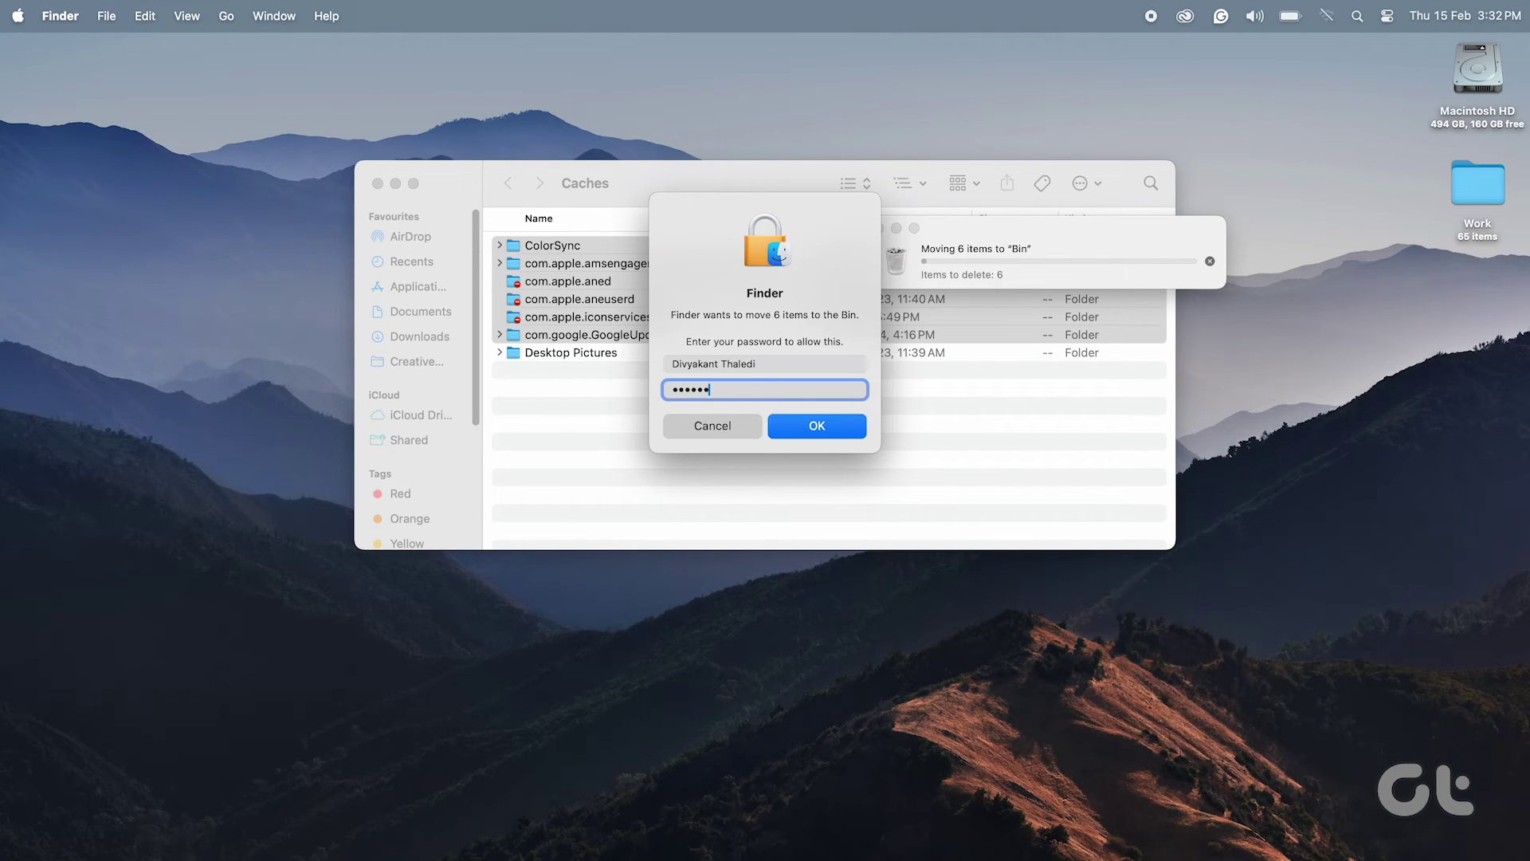
pyautogui.press('Return')
pyautogui.press('Return')
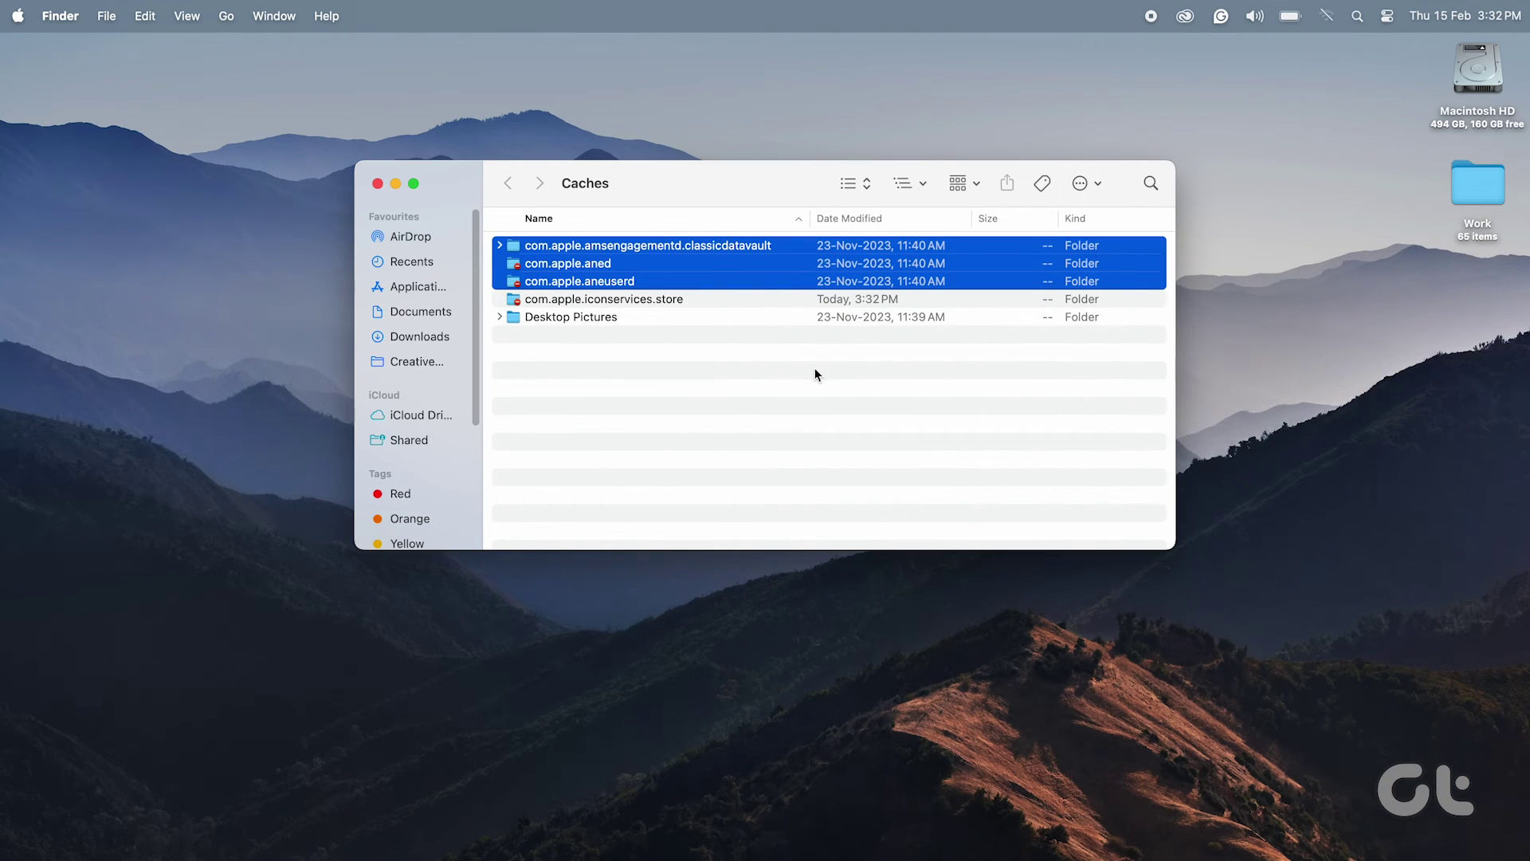